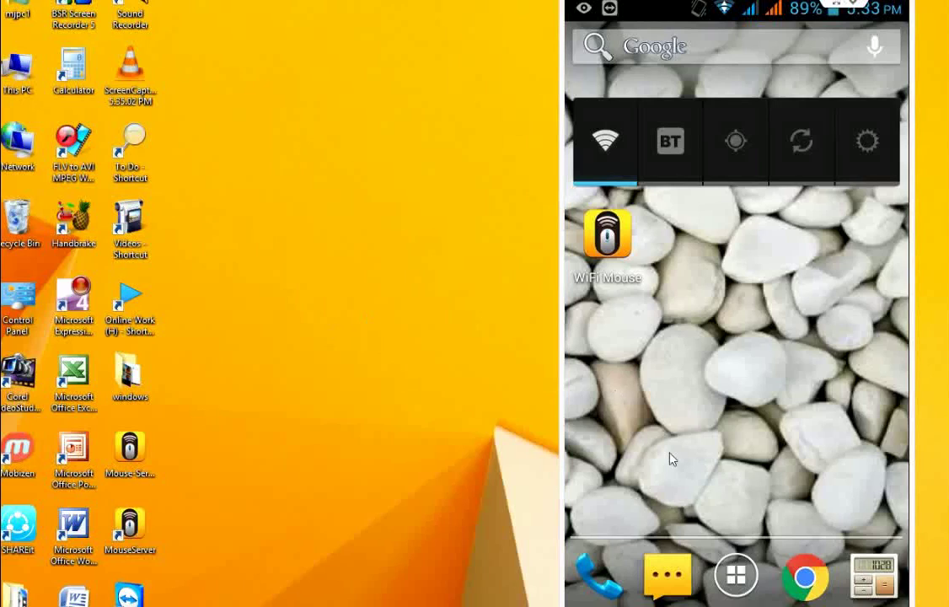
Step: Look up WiFi Mouse in the Play Store and on its website, then select the desktop Mouse-Server shortcut
{"action": "left_click", "coordinate": [736, 575]}
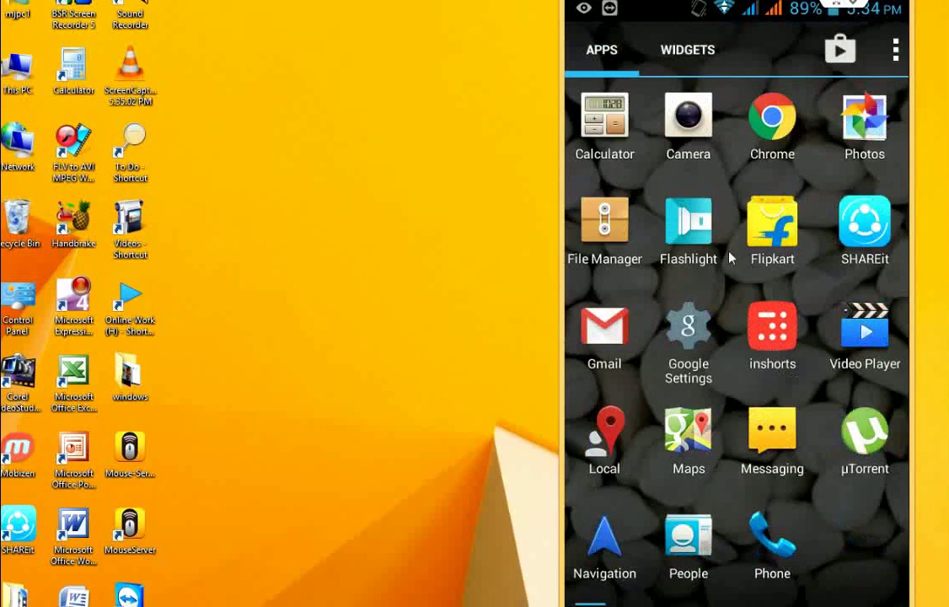
{"action": "scroll", "coordinate": [730, 259], "scroll_direction": "down", "scroll_amount": 1}
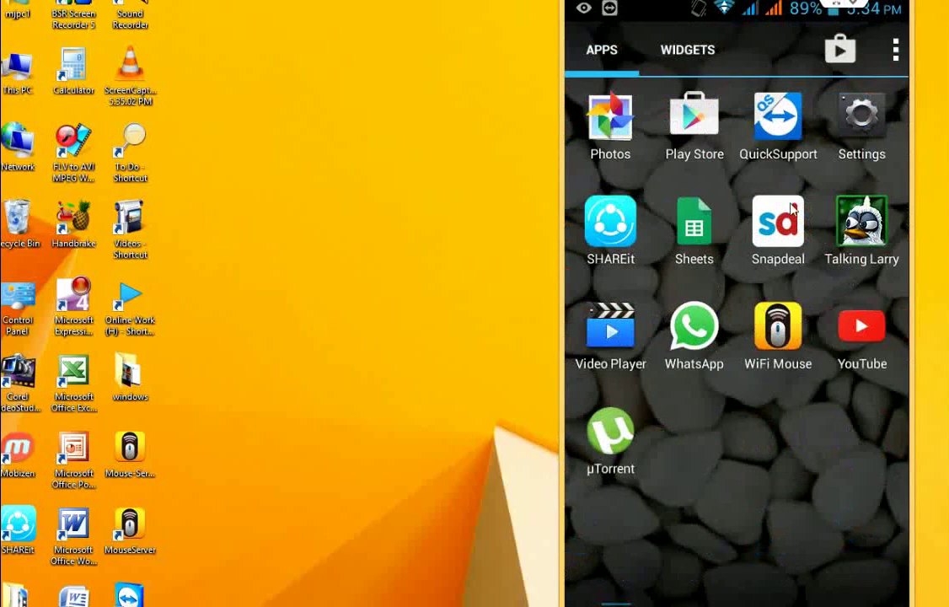
{"action": "left_click", "coordinate": [696, 144]}
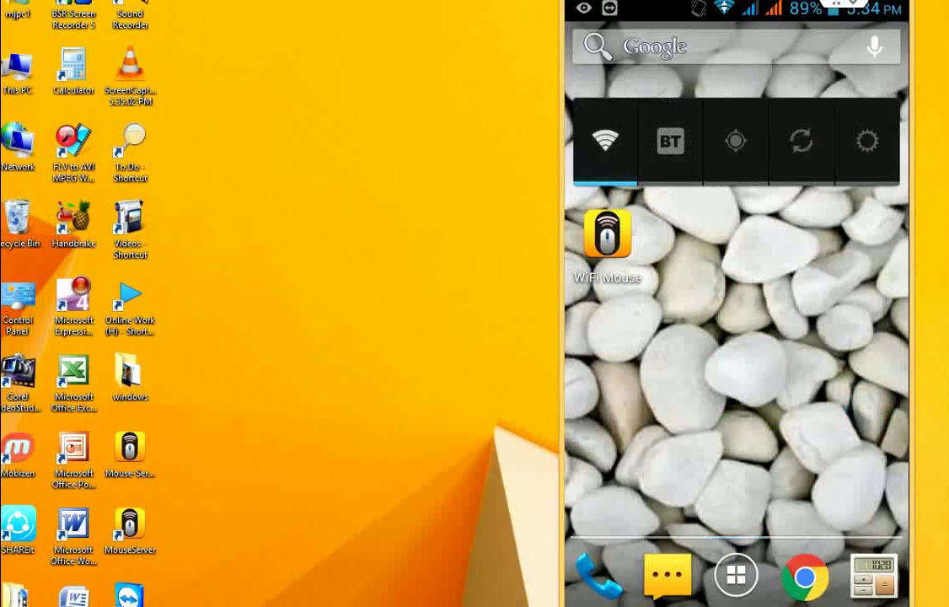
{"action": "left_click", "coordinate": [93, 552]}
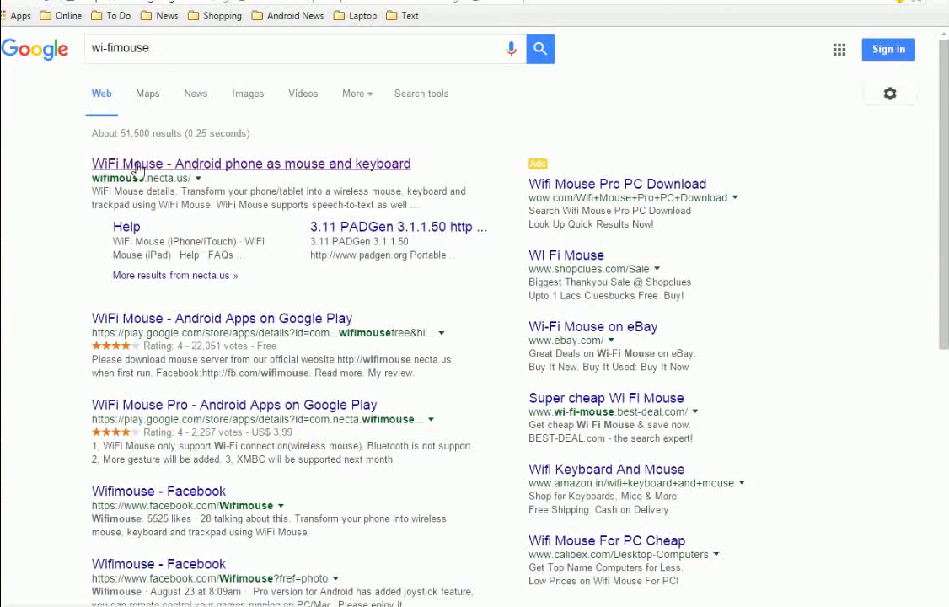
{"action": "left_click", "coordinate": [110, 171]}
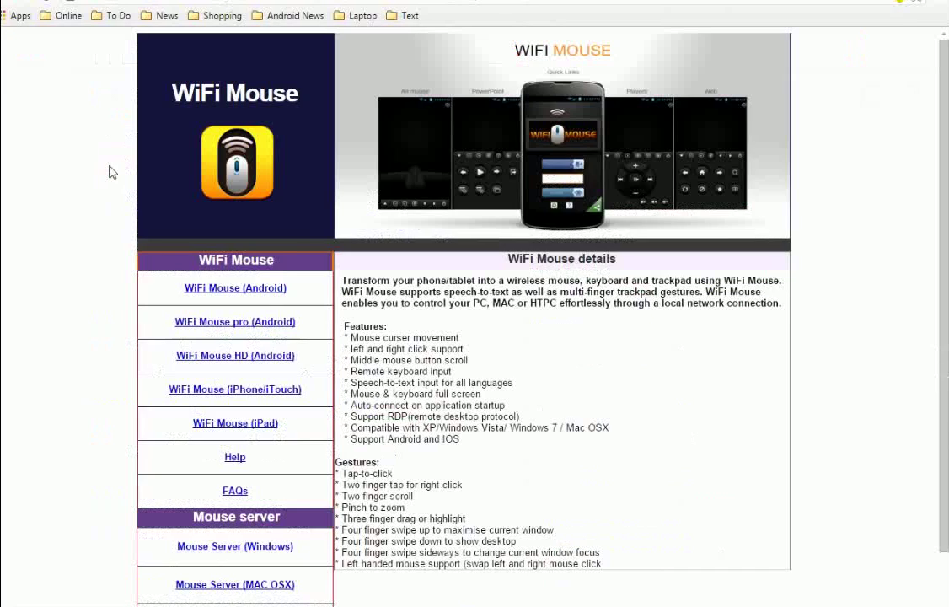
{"action": "scroll", "coordinate": [74, 468], "scroll_direction": "down", "scroll_amount": 1}
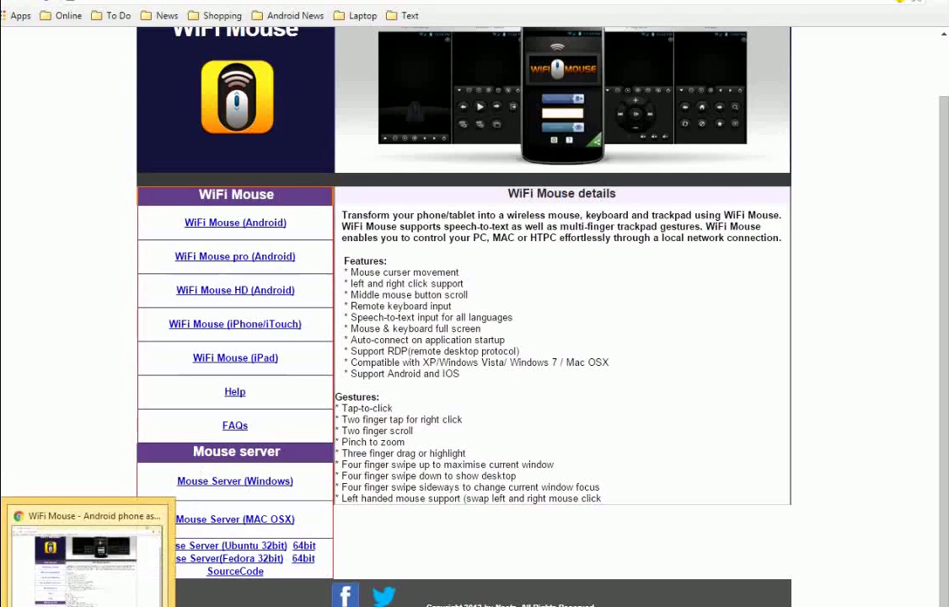
{"action": "left_click", "coordinate": [34, 606]}
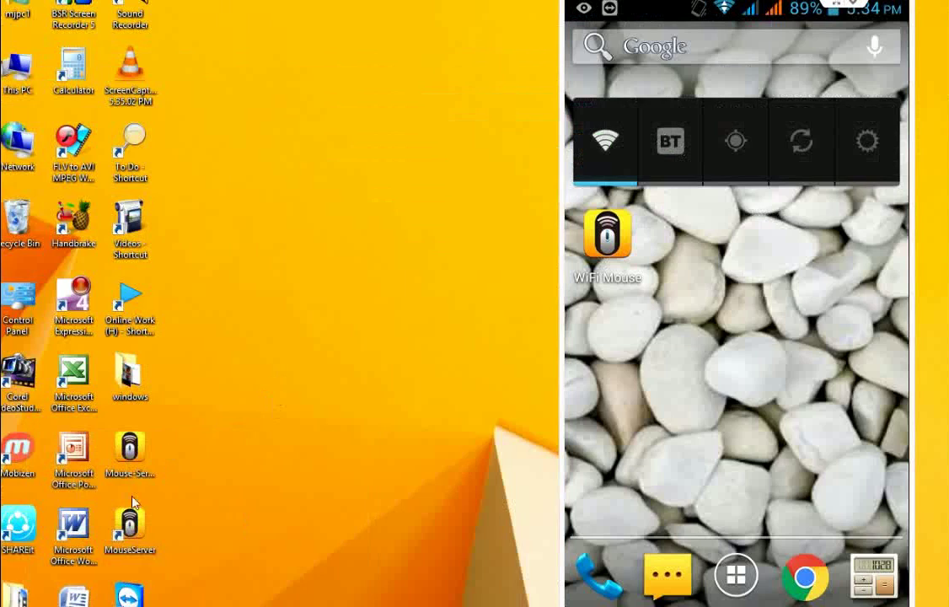
{"action": "left_click", "coordinate": [142, 477]}
Step: Launch WiFi Mouse on the phone, dismiss the ad, and find and pick the PC in the server list
{"action": "left_click", "coordinate": [618, 242]}
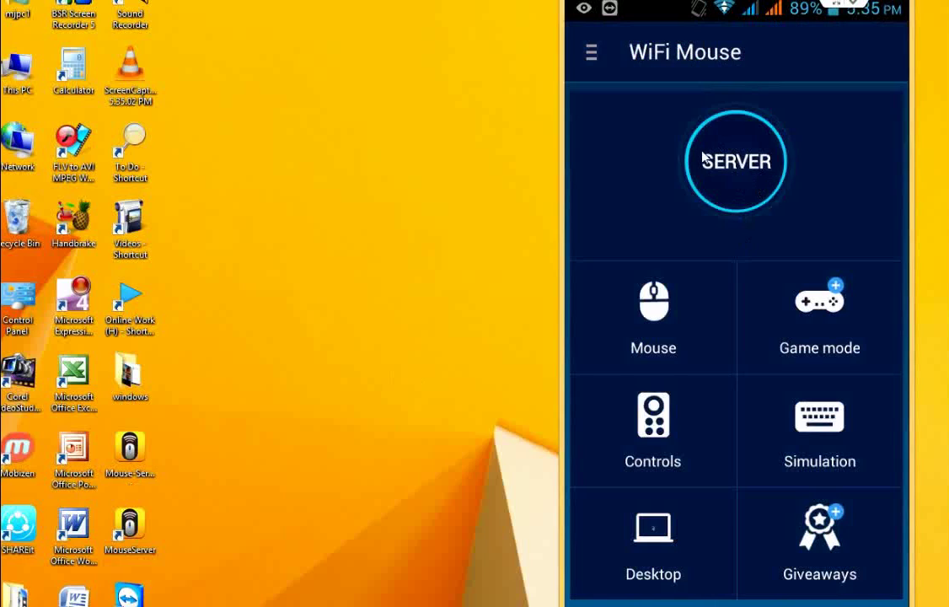
{"action": "left_click", "coordinate": [750, 160]}
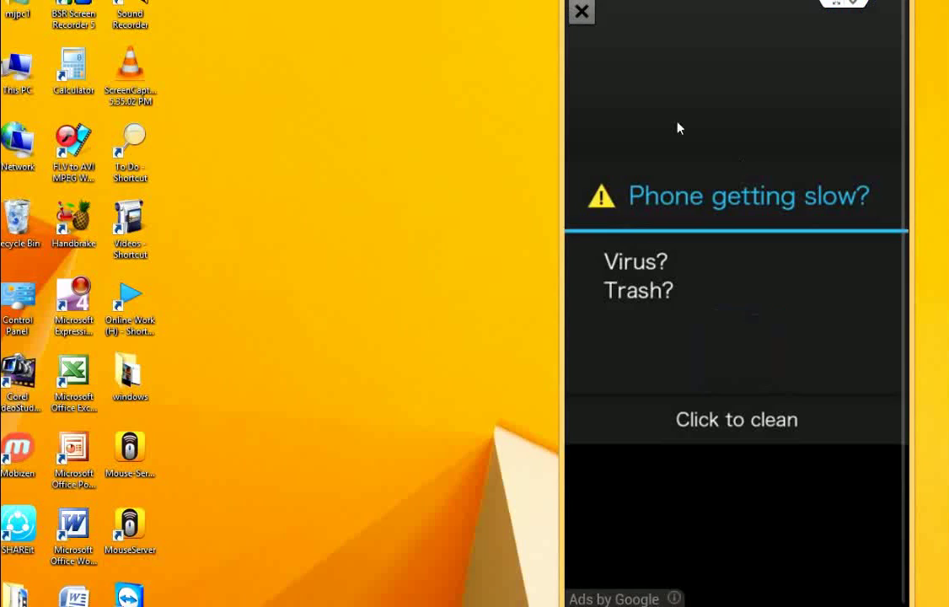
{"action": "left_click", "coordinate": [582, 13]}
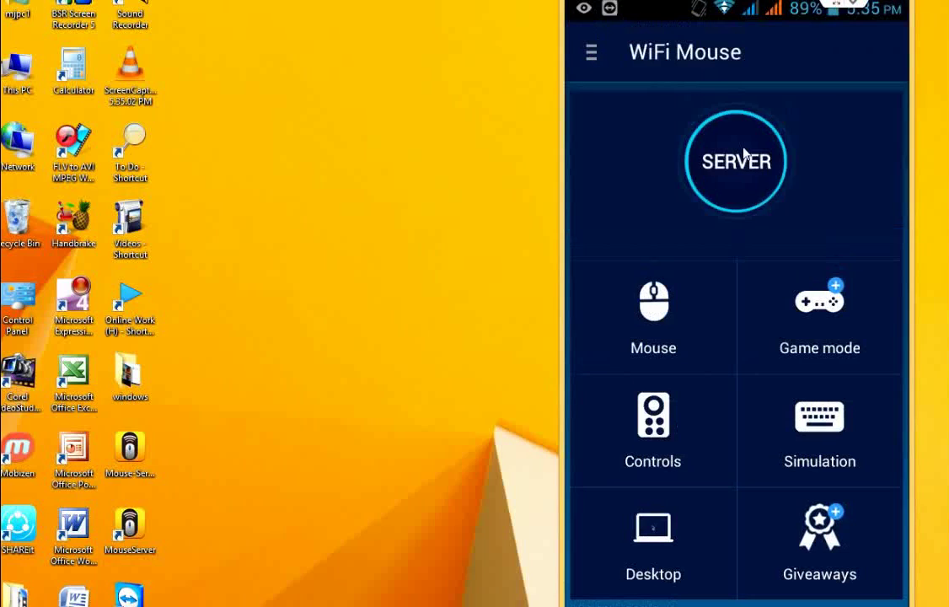
{"action": "left_click", "coordinate": [740, 166]}
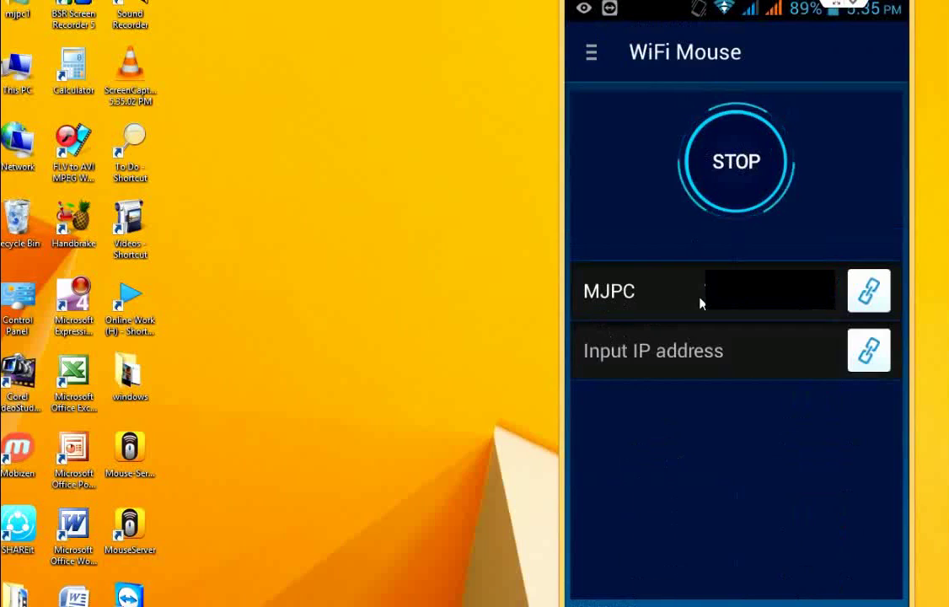
{"action": "left_click", "coordinate": [872, 295]}
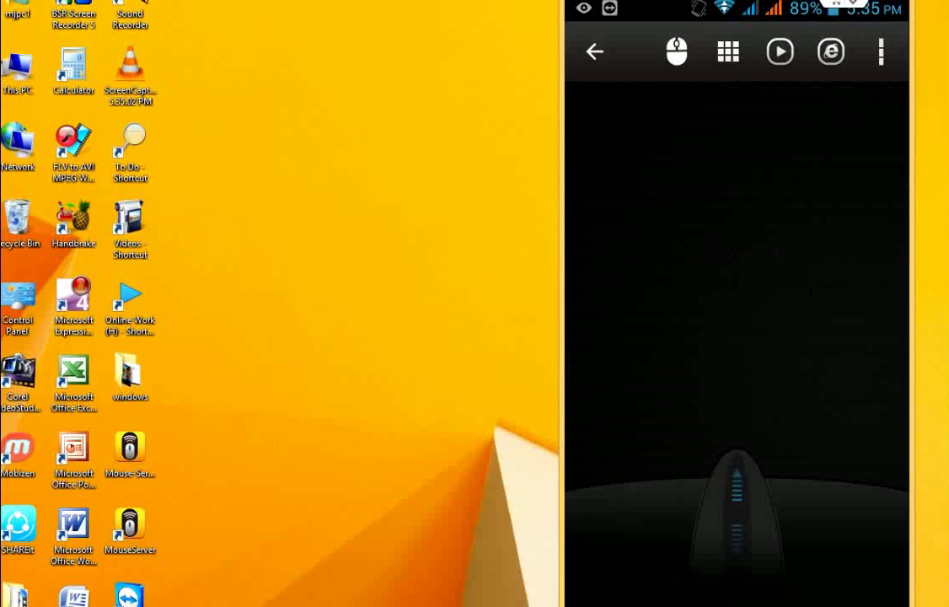
Step: Refresh the Windows desktop three times through its right-click menu using the phone's touchpad
{"action": "right_click", "coordinate": [322, 150]}
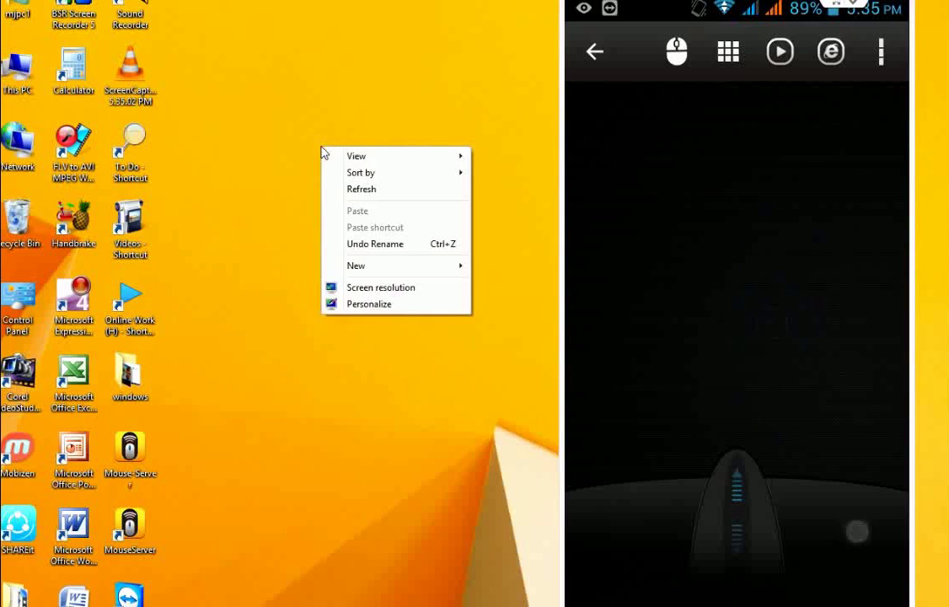
{"action": "left_click", "coordinate": [335, 196]}
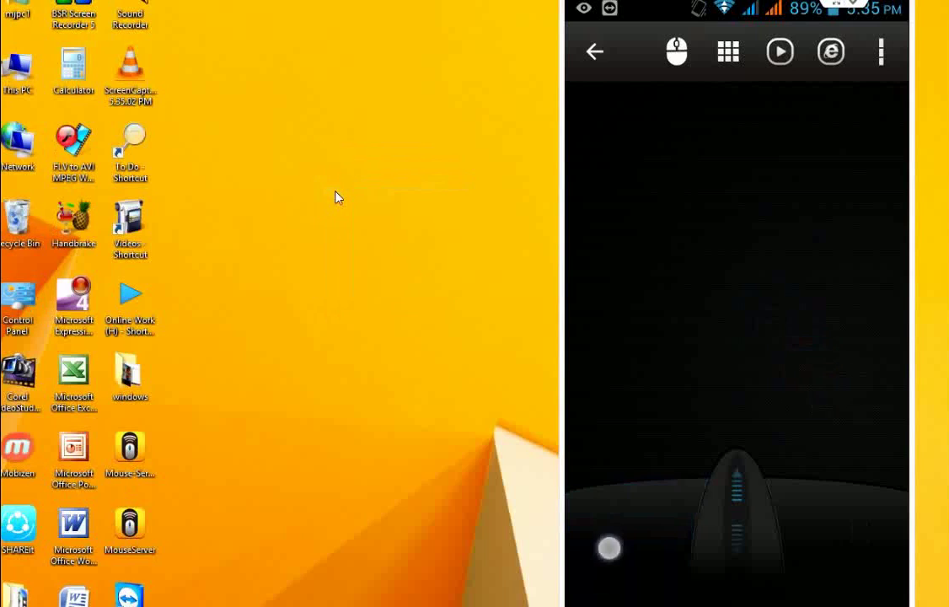
{"action": "right_click", "coordinate": [336, 196]}
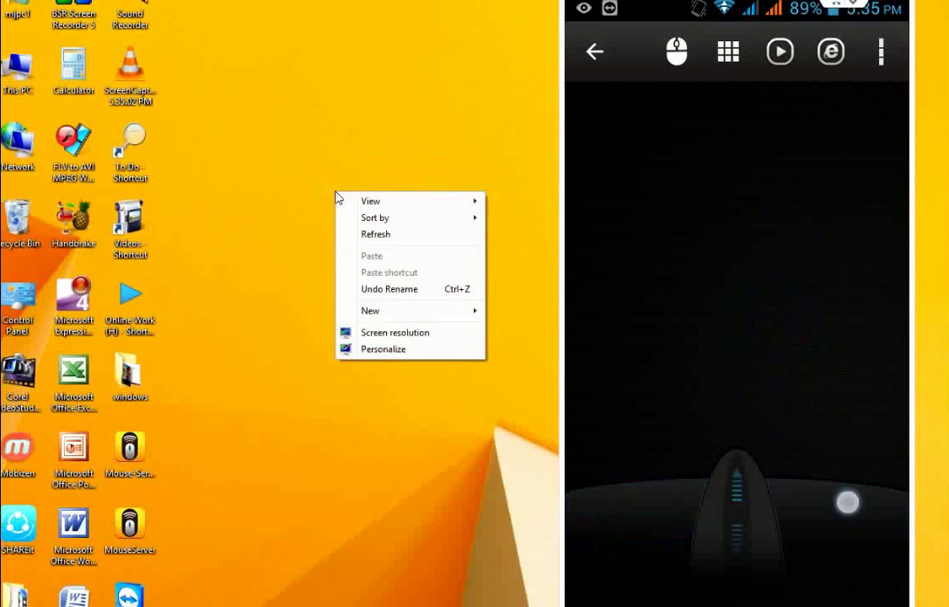
{"action": "left_click", "coordinate": [365, 234]}
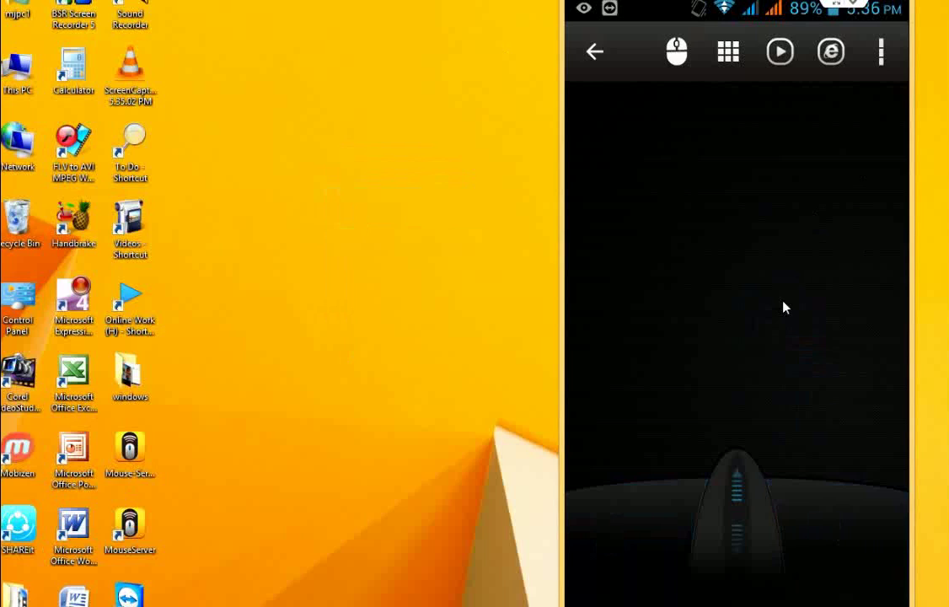
{"action": "right_click", "coordinate": [399, 135]}
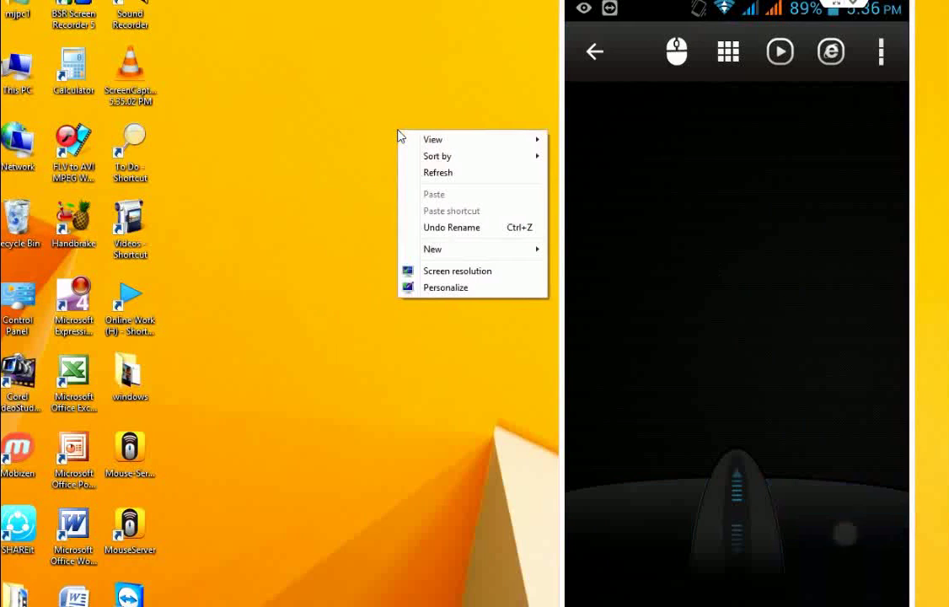
{"action": "left_click", "coordinate": [444, 183]}
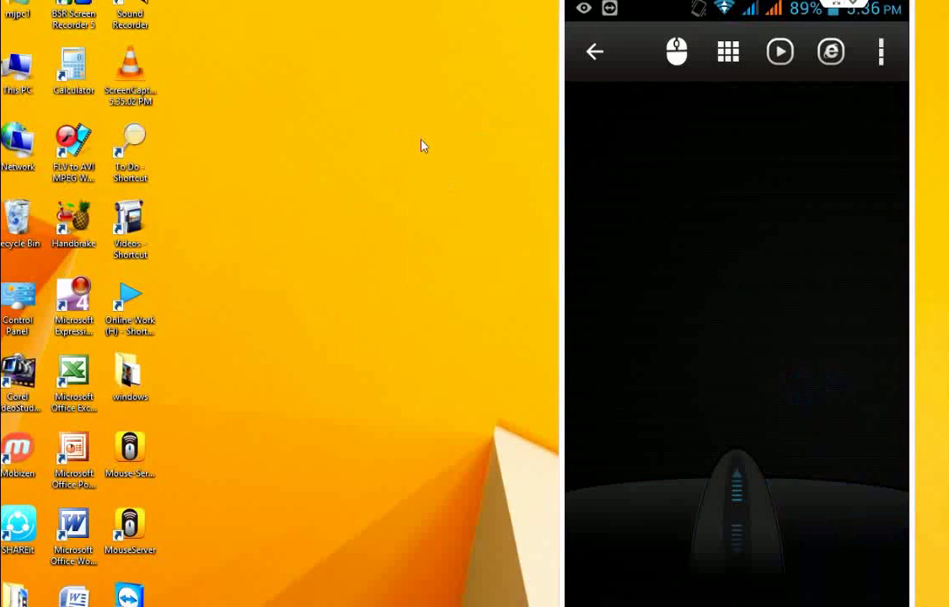
{"action": "double_click", "coordinate": [7, 59]}
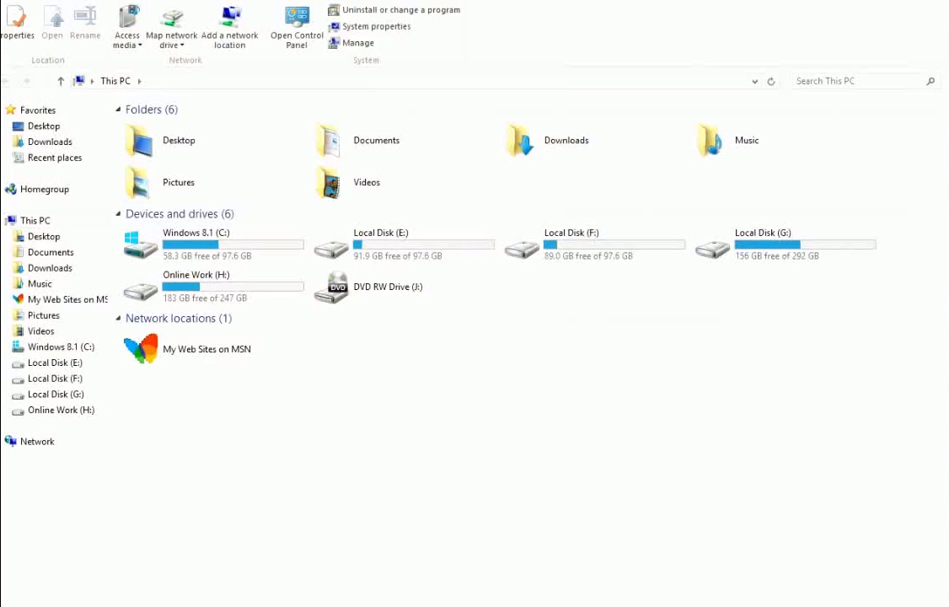
{"action": "key", "text": "alt+F4"}
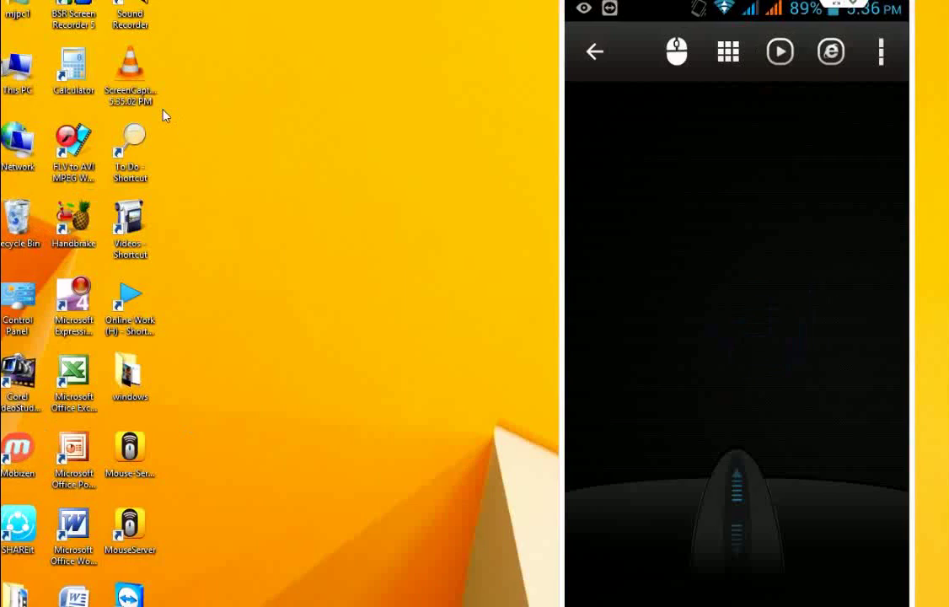
Step: Type 'the mouse' into the Word page from the phone keyboard, fixing typos with Backspace
{"action": "left_click", "coordinate": [730, 53]}
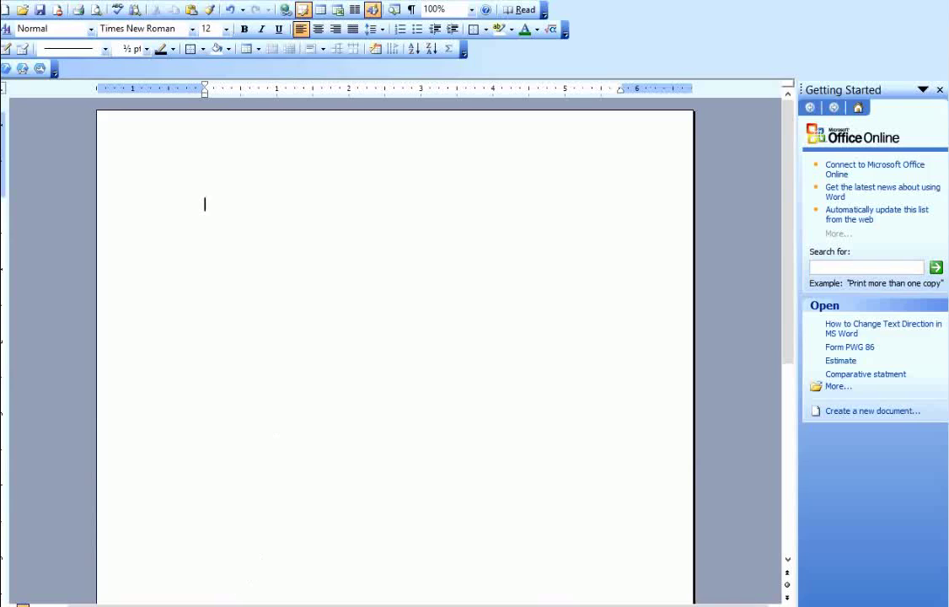
{"action": "type", "text": "the moi"}
{"action": "key", "text": "BackSpace"}
{"action": "key", "text": "BackSpace"}
{"action": "key", "text": "BackSpace"}
{"action": "type", "text": "mois"}
{"action": "key", "text": "BackSpace"}
{"action": "key", "text": "BackSpace"}
{"action": "type", "text": "use"}
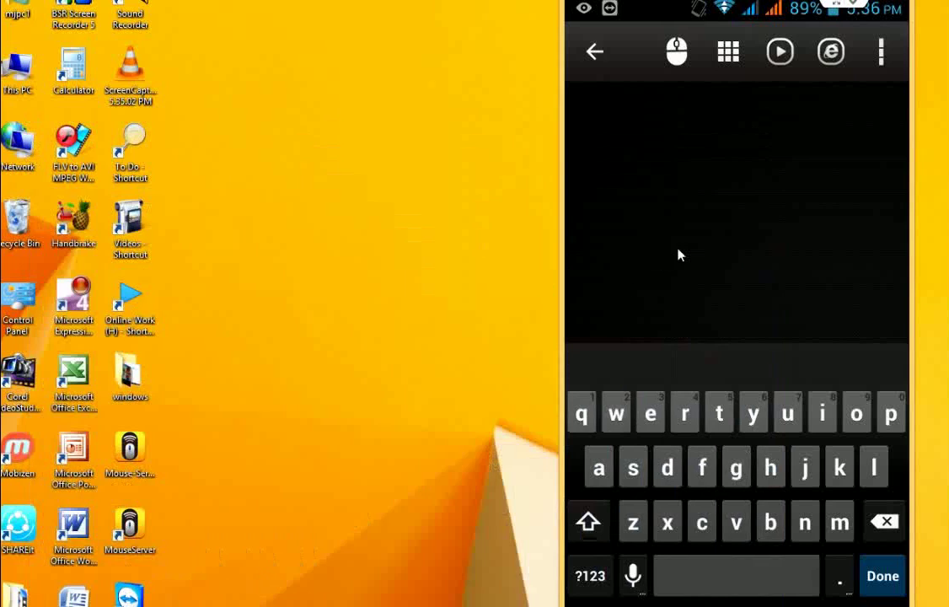
{"action": "left_click", "coordinate": [679, 253]}
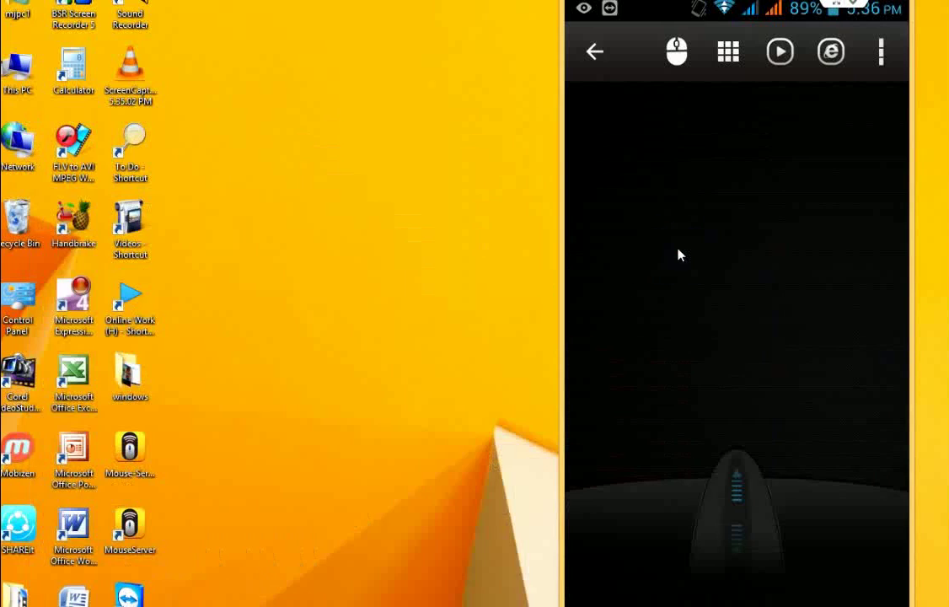
Step: Hide the phone keyboard to restore the touchpad, then refresh the desktop from its right-click menu
{"action": "left_click", "coordinate": [679, 253]}
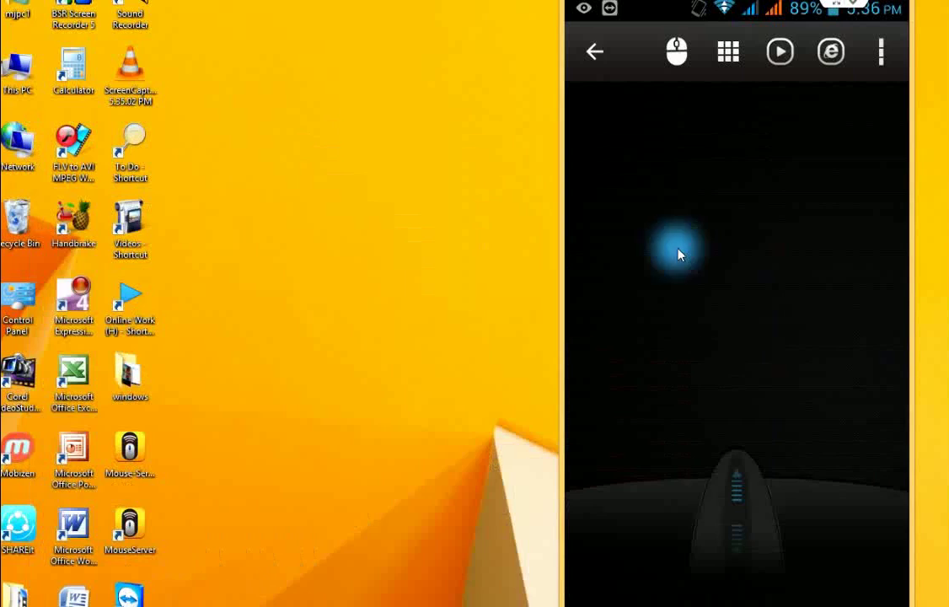
{"action": "left_click", "coordinate": [679, 253]}
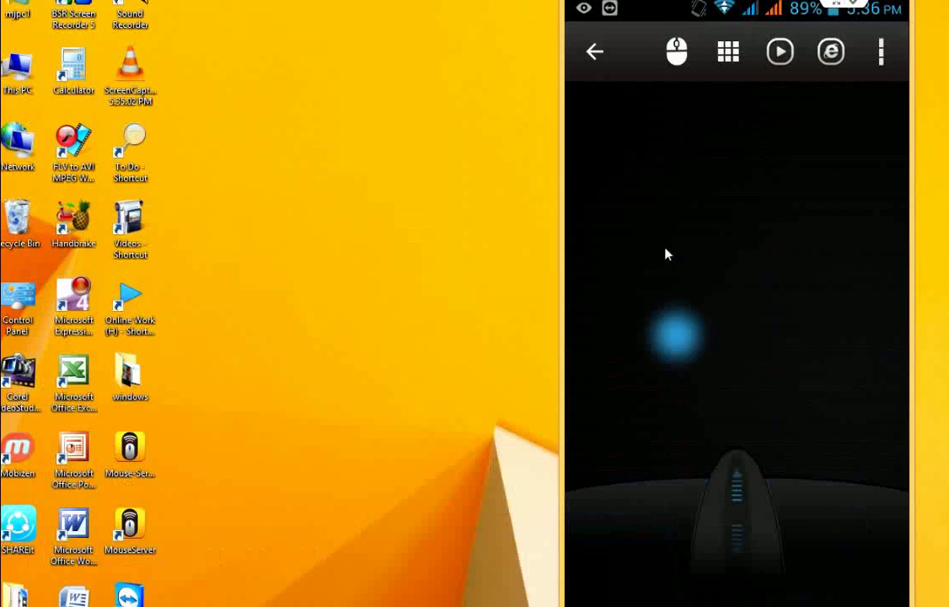
{"action": "right_click", "coordinate": [318, 214]}
{"action": "left_click", "coordinate": [327, 257]}
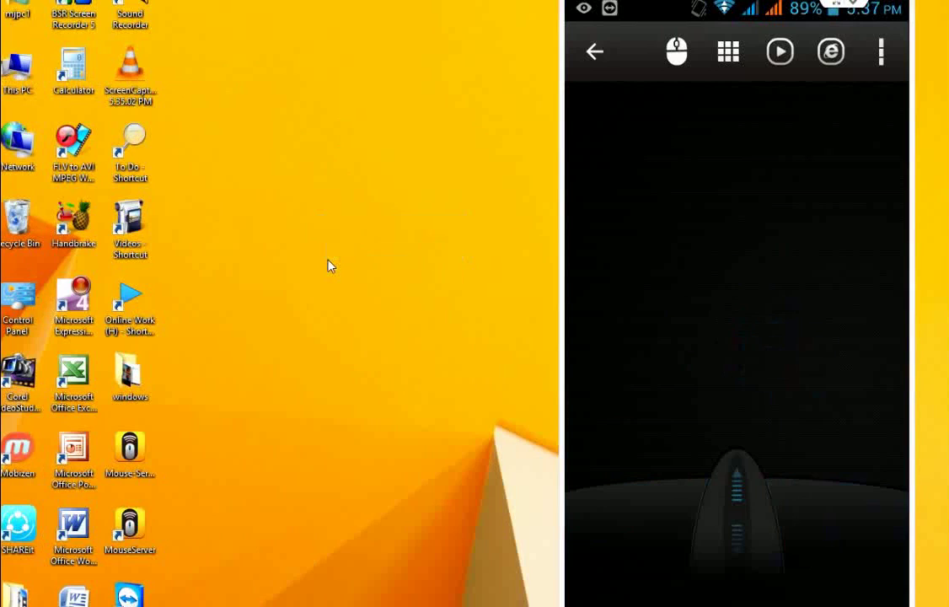